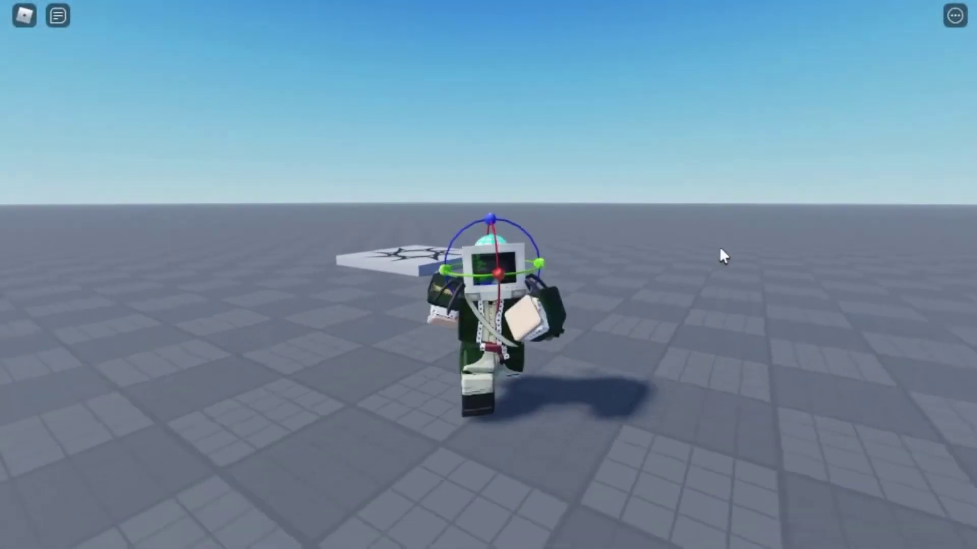
Walk the avatar over the baseplate toward the camera with the S key, then stop.
key("s")
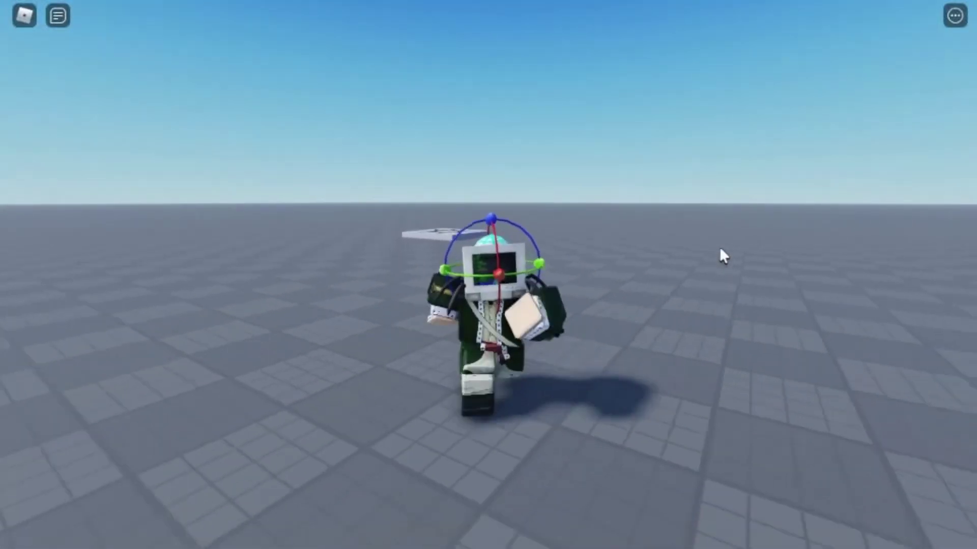
key("s")
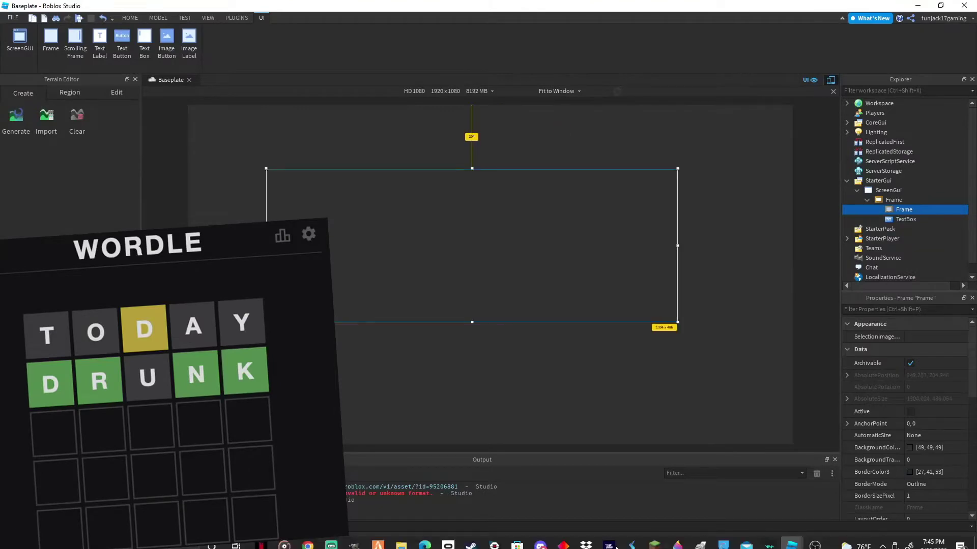
Stretch the frame into a wide rectangle and dismiss the text truncation choices.
left_click_drag(676, 323, 676, 255)
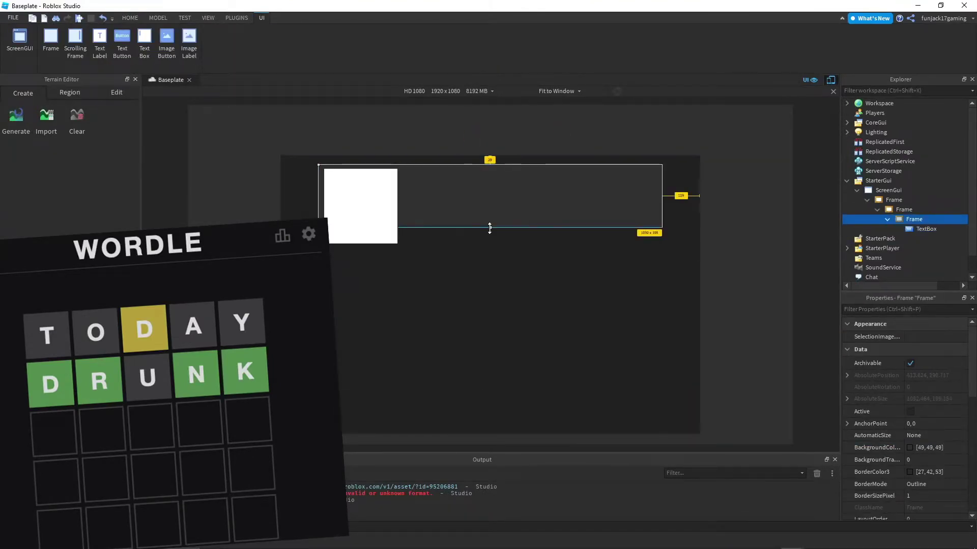
left_click(386, 47)
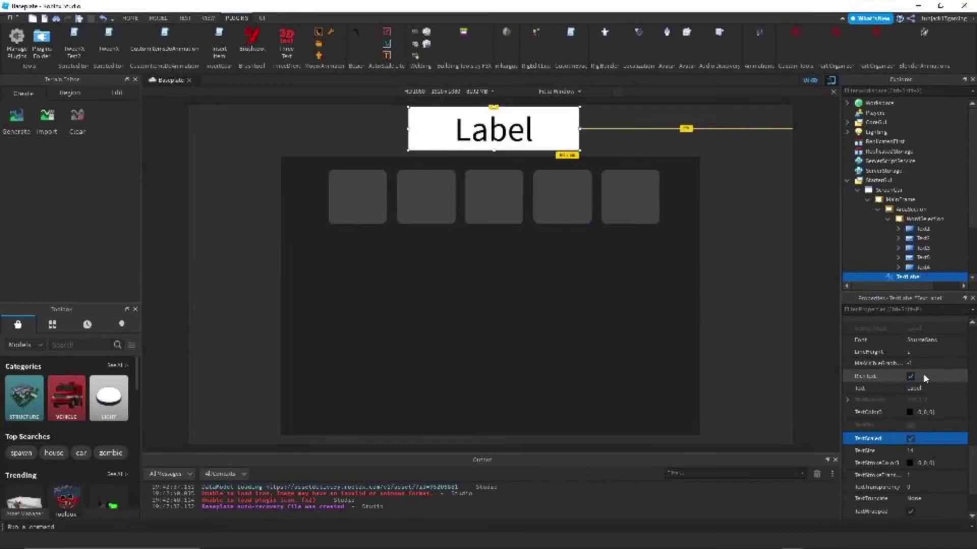
left_click(914, 450)
scroll(908, 419, "up", 10)
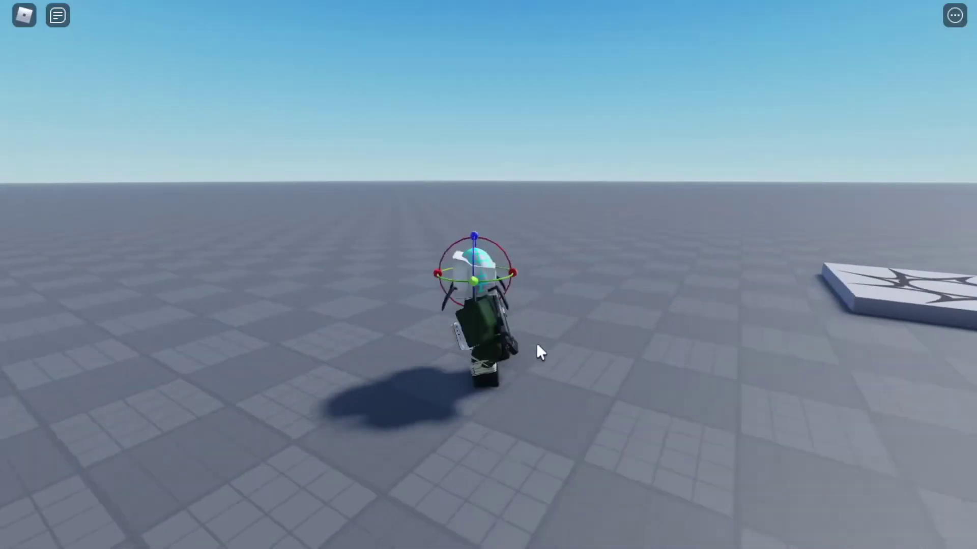
Walk the character toward the camera, across the baseplate and back, then tilt the camera down.
key("s")
scroll(537, 343, "up", 5)
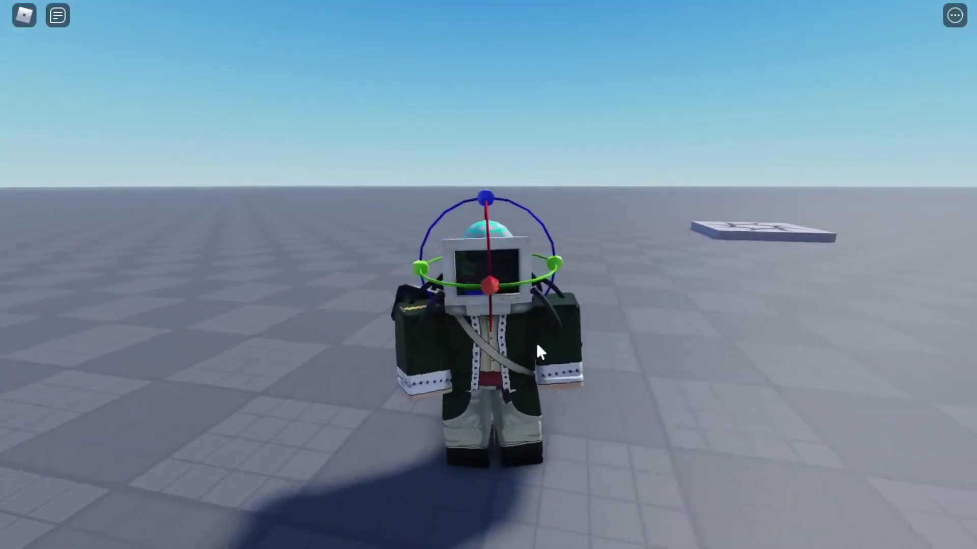
scroll(536, 343, "down", 10)
key("w")
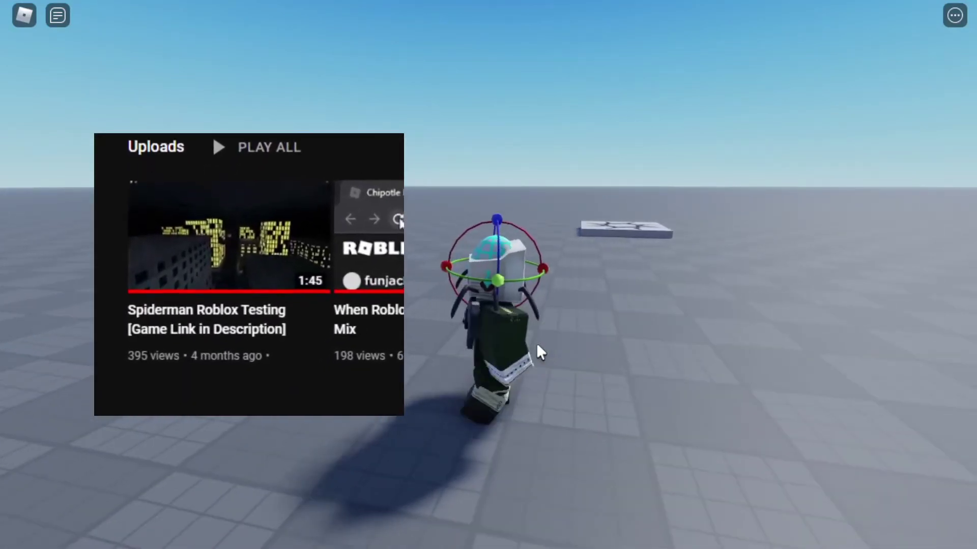
key("s")
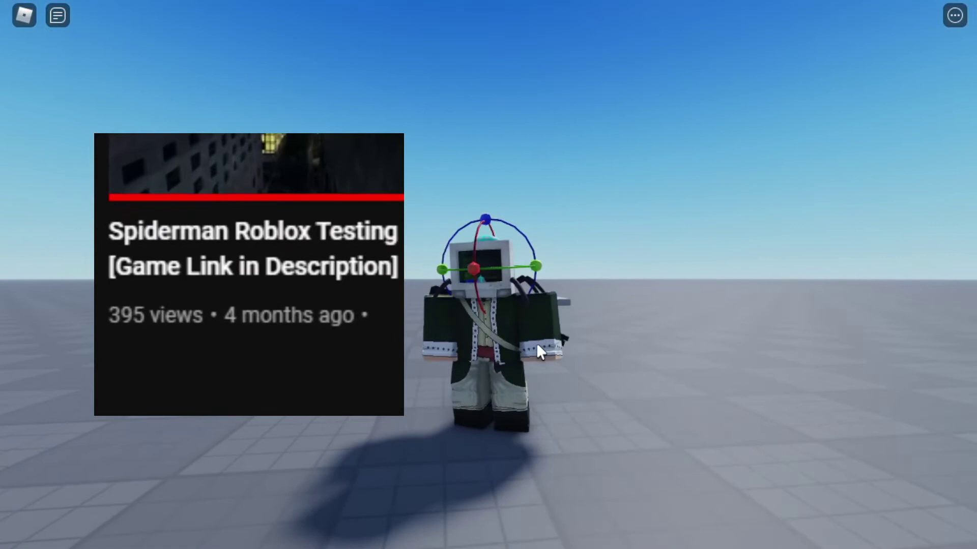
scroll(536, 342, "up", 5)
scroll(537, 345, "down", 5)
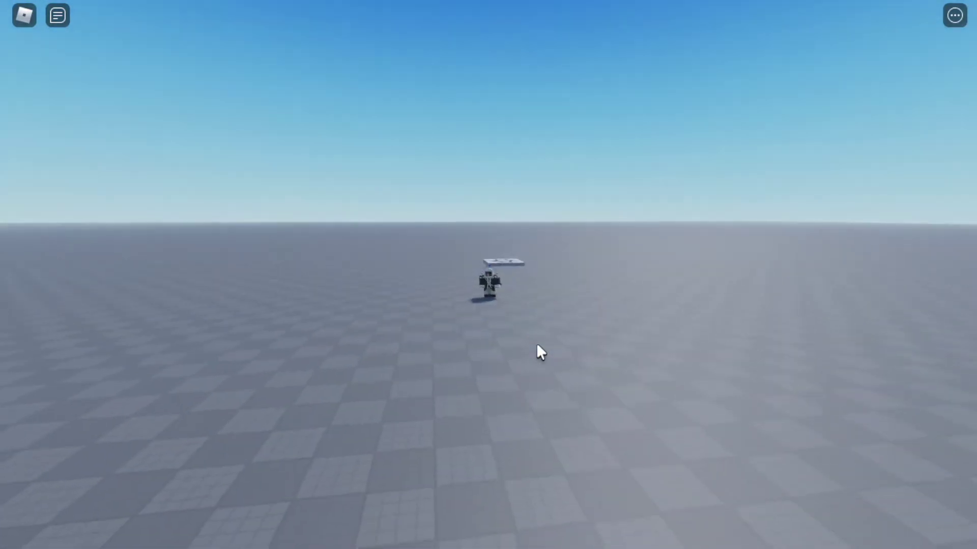
right_click_drag(536, 343, 536, 343)
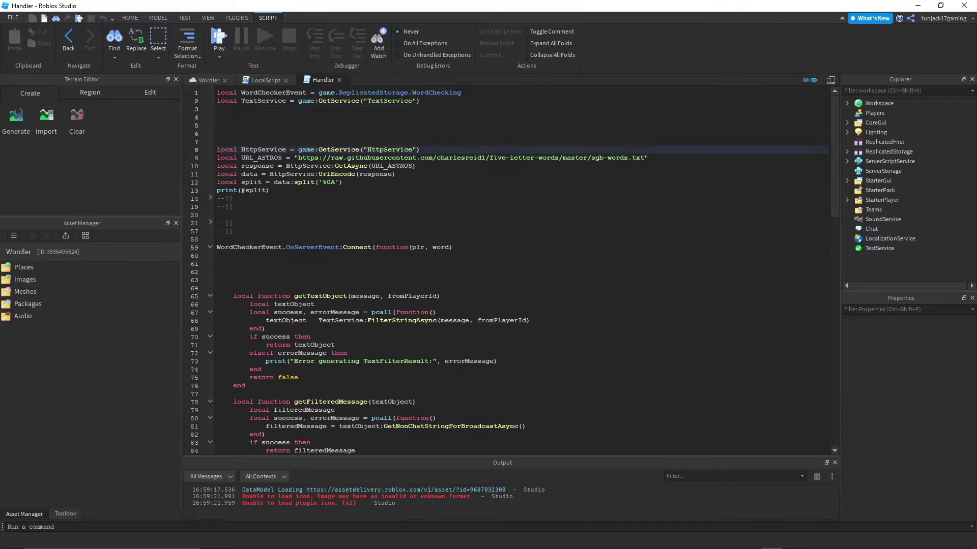
Inspect the word-list download URL on line 9 and the split uses on line 12.
left_click_drag(649, 157, 217, 150)
left_click(424, 153)
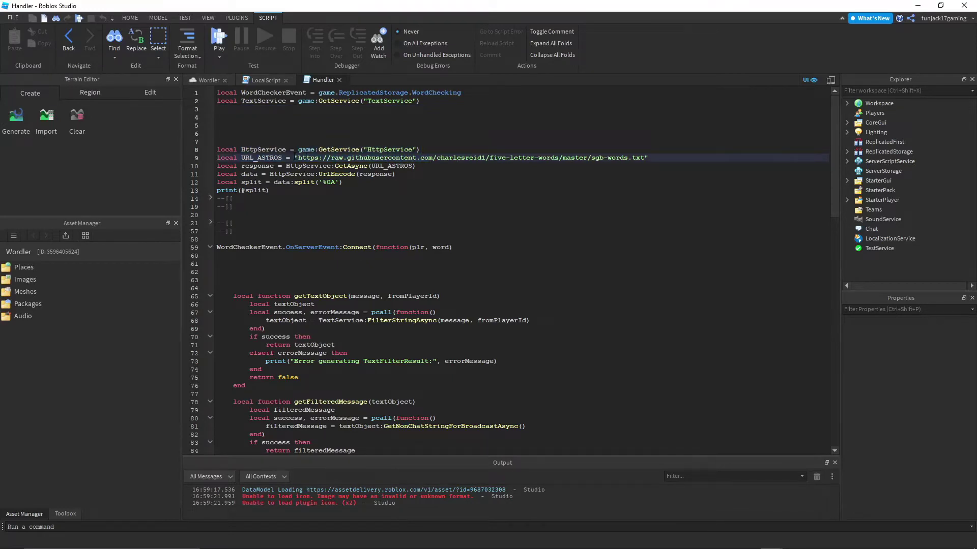
left_click_drag(297, 158, 637, 158)
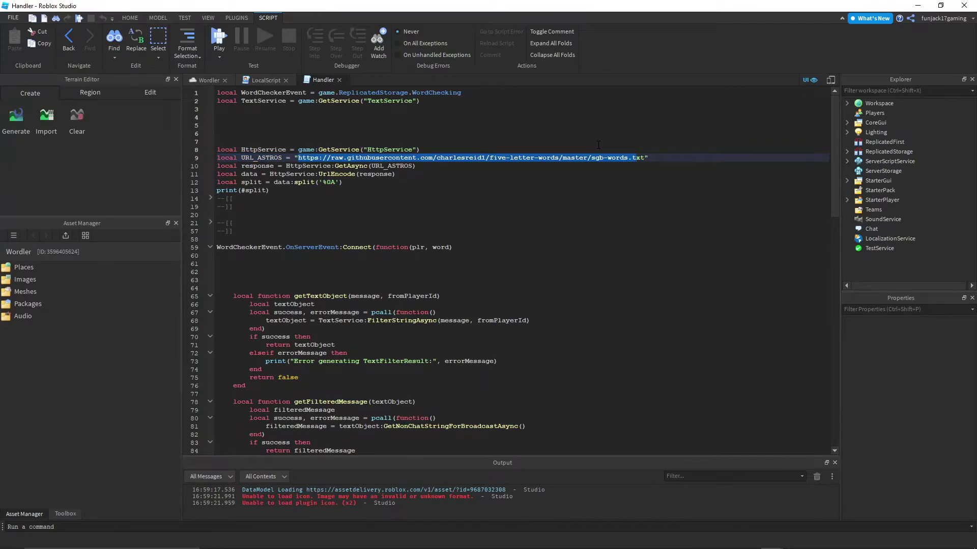
left_click(275, 142)
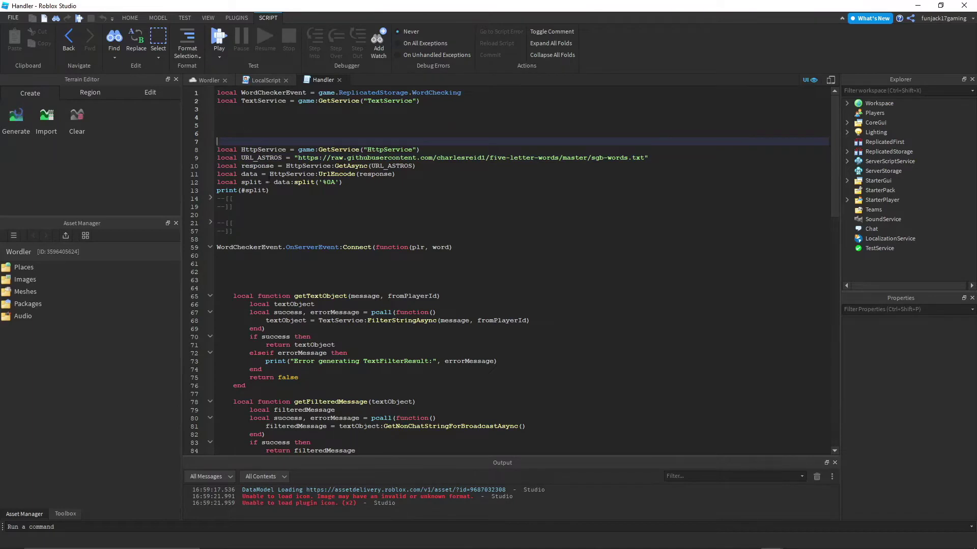
left_click(253, 181)
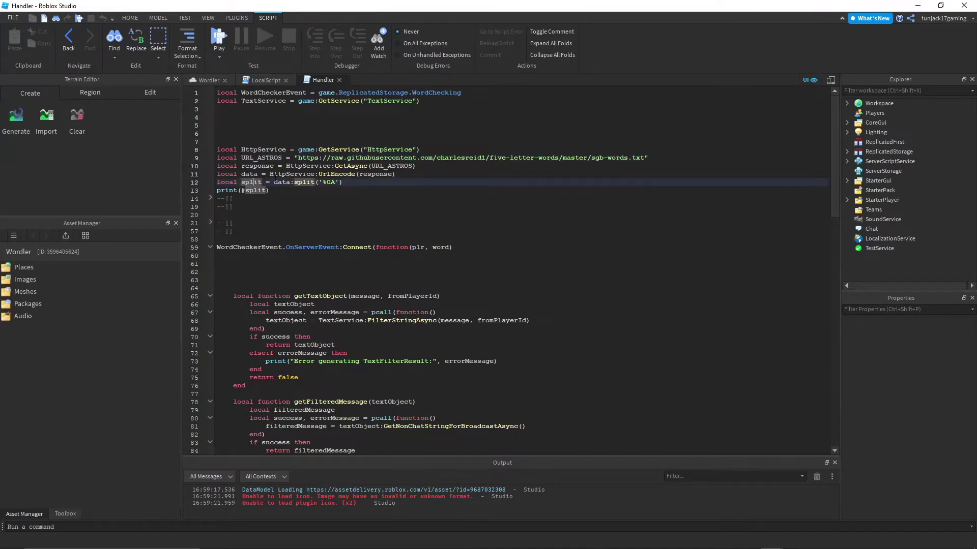
scroll(510, 272, "down", 1)
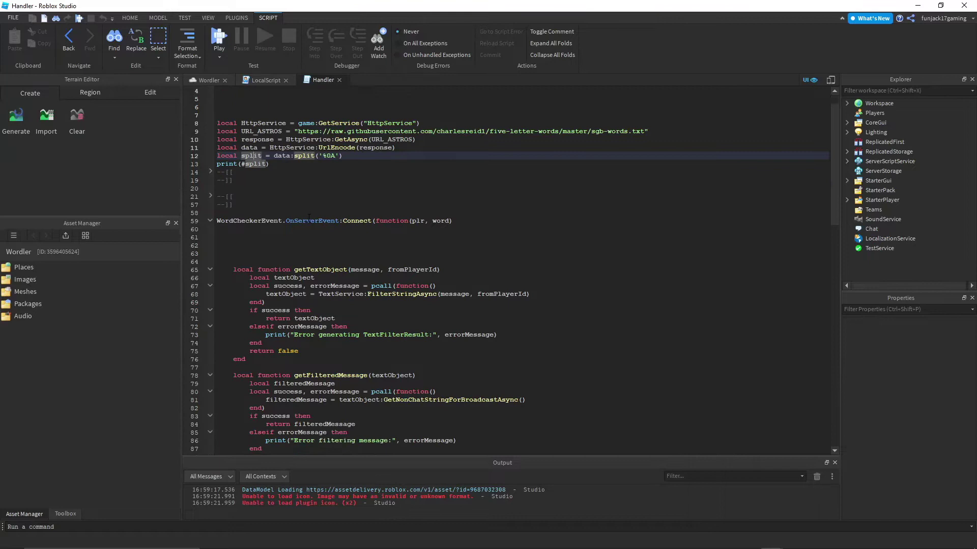
scroll(510, 272, "down", 1)
scroll(510, 272, "down", 2)
scroll(510, 271, "down", 1)
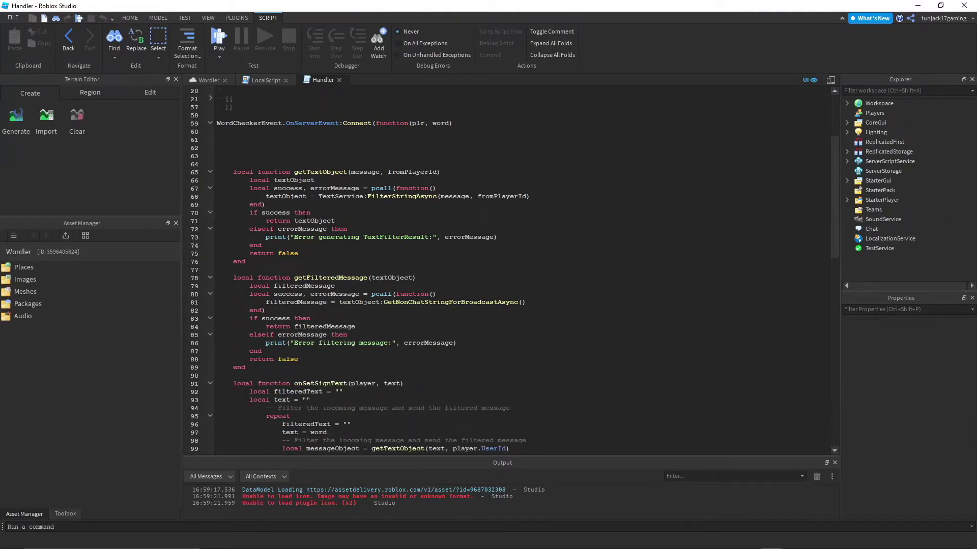
Fold getTextObject and getFilteredMessage, leave onSetSignText expanded, and switch to the LocalScript.
left_click(210, 171)
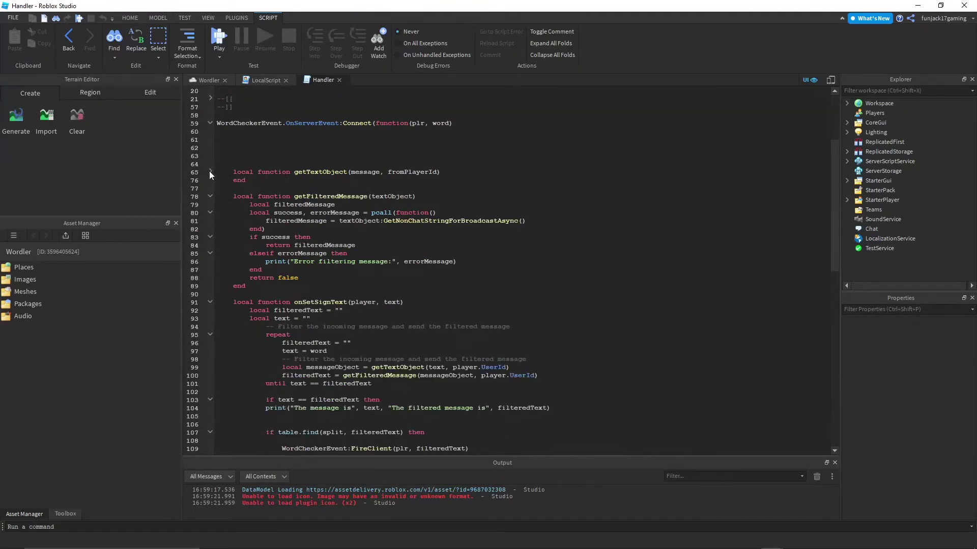
left_click(210, 196)
left_click(214, 220)
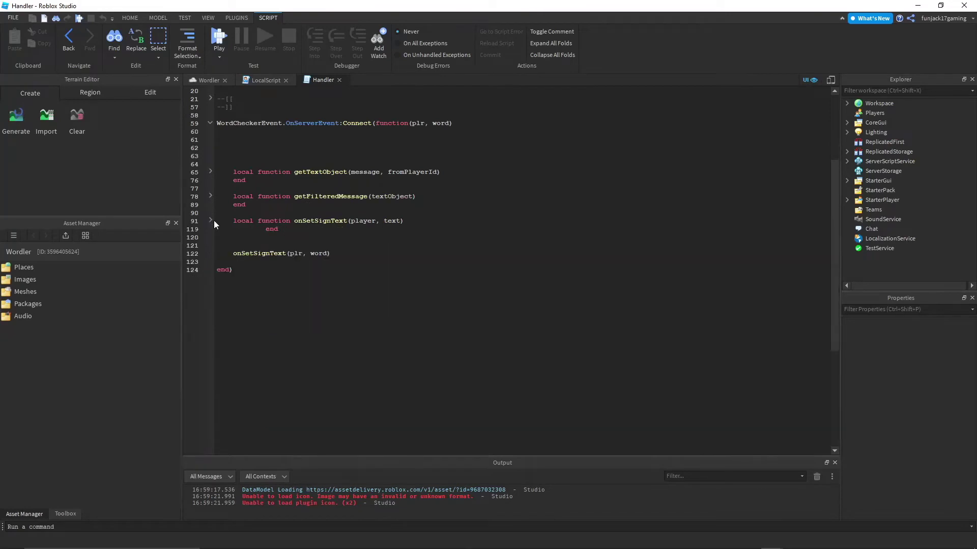
left_click(210, 222)
scroll(254, 218, "down", 2)
scroll(254, 219, "down", 1)
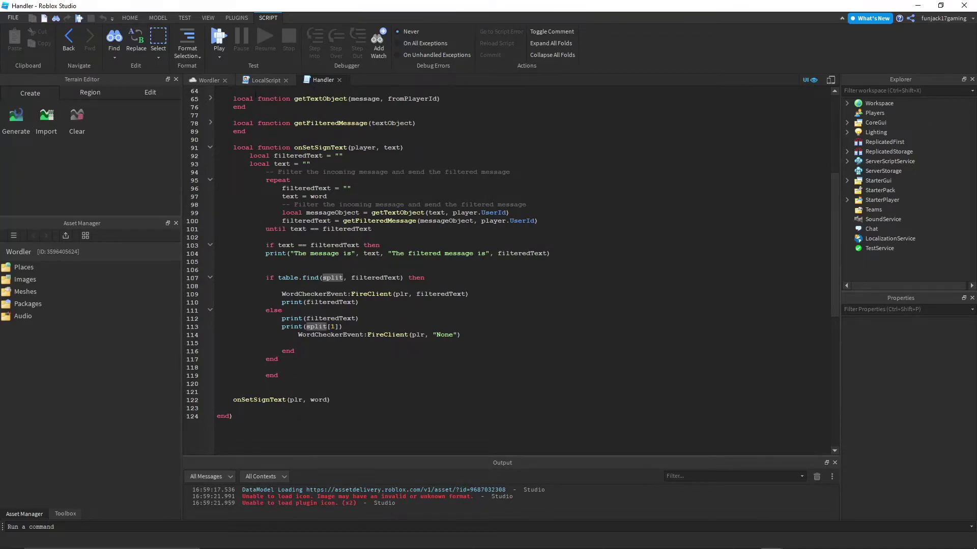
left_click(265, 80)
scroll(504, 267, "up", 5)
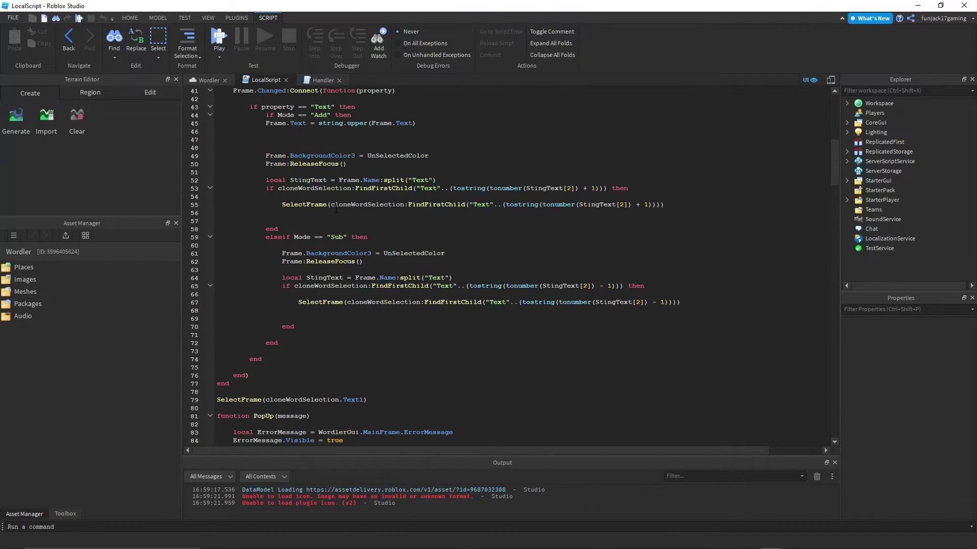
scroll(335, 206, "up", 10)
scroll(336, 206, "up", 3)
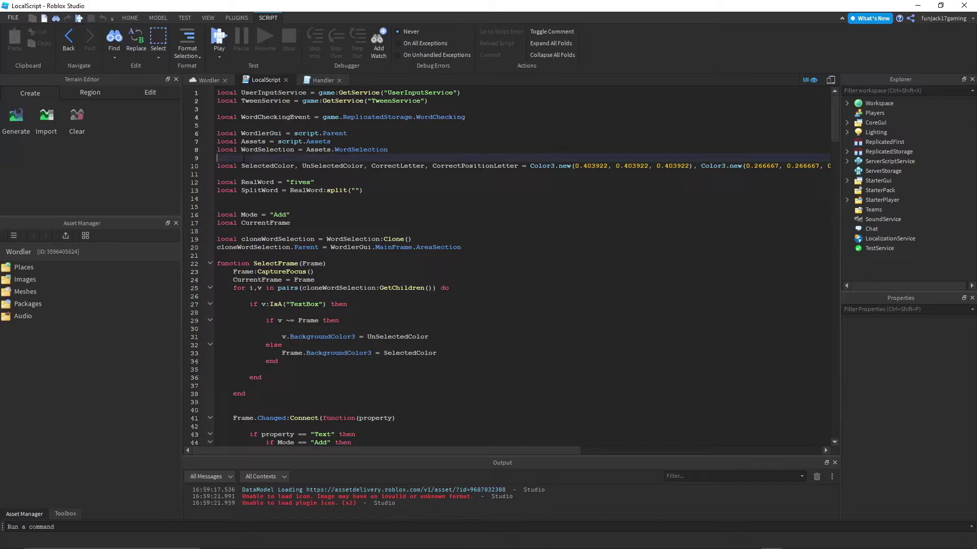
Review the colour definitions on line 10 and the RealWord and SplitWord lines in LocalScript.
left_click_drag(247, 166, 310, 182)
left_click(254, 166)
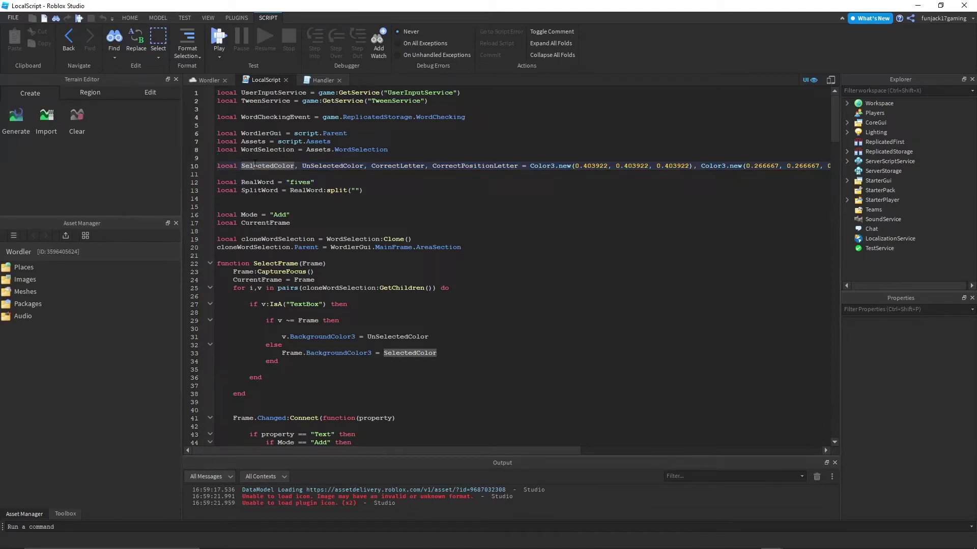
left_click(264, 182)
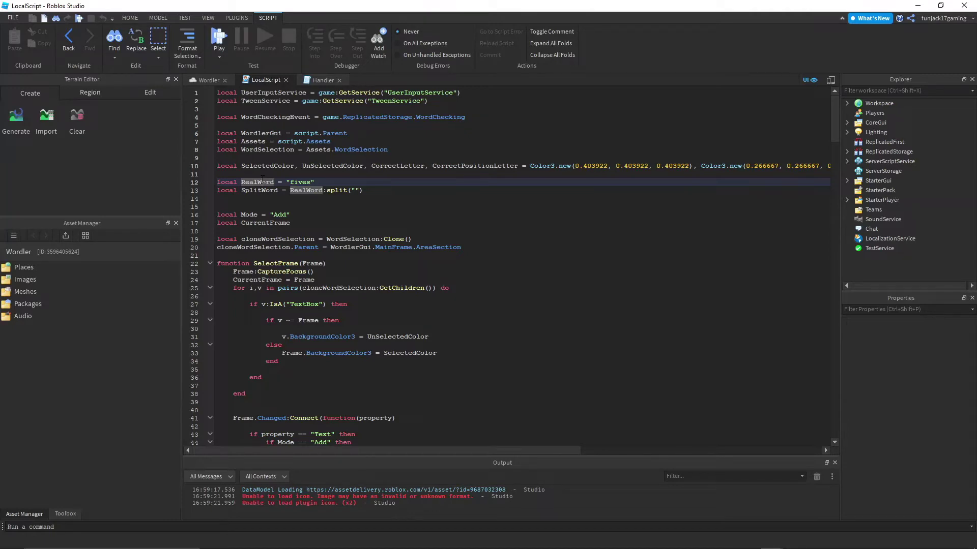
key("Down")
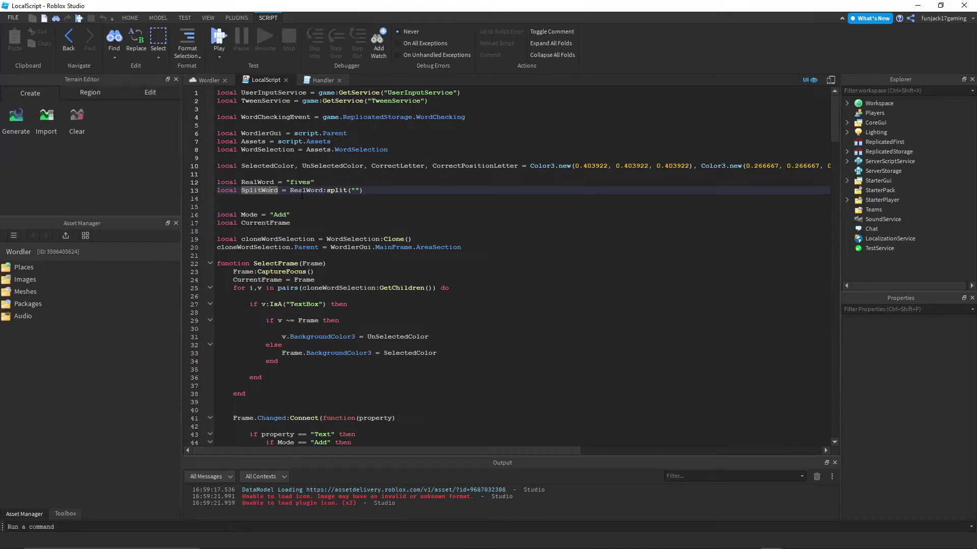
scroll(298, 180, "down", 2)
scroll(294, 196, "down", 4)
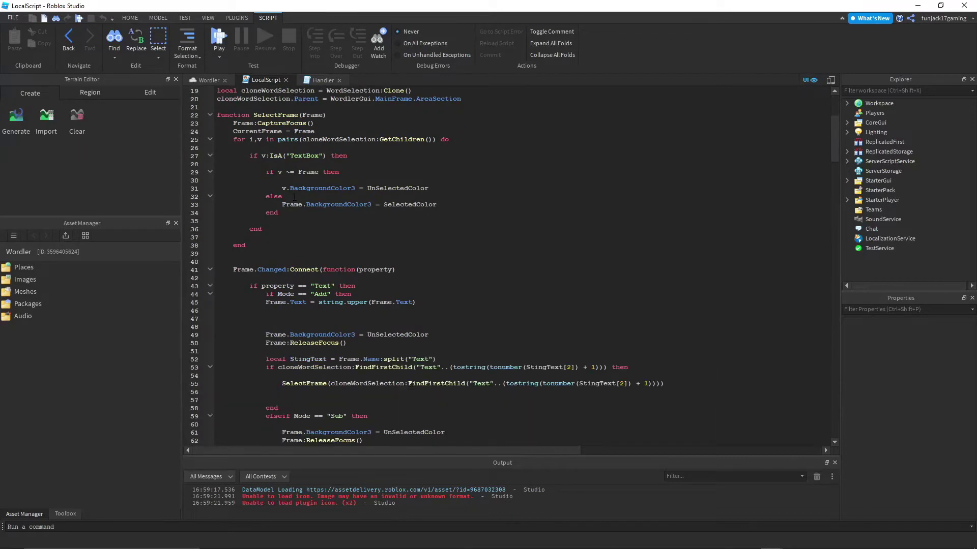
Glance at the Handler script, then review the invalid-word check on LocalScript line 222.
key("ctrl+Tab")
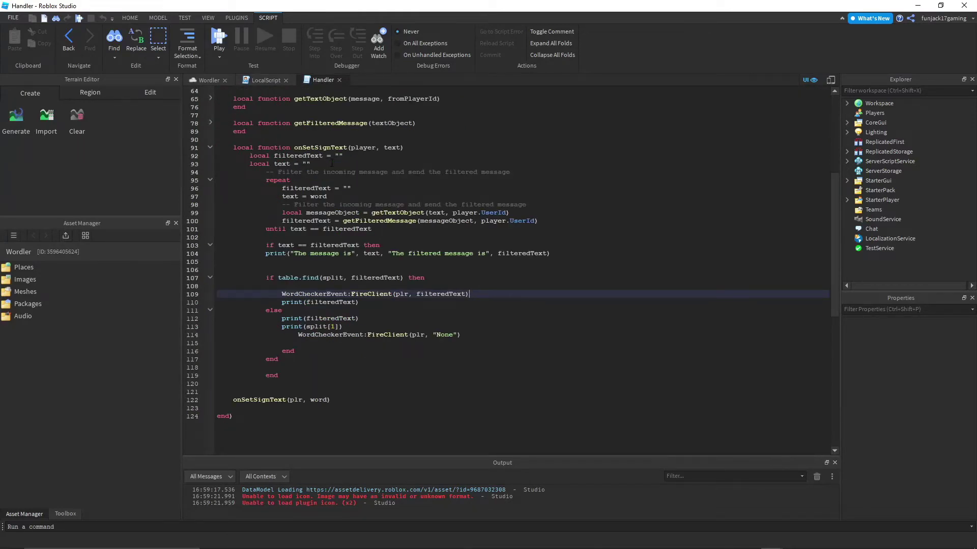
left_click(266, 79)
scroll(387, 176, "down", 3)
scroll(387, 175, "down", 3)
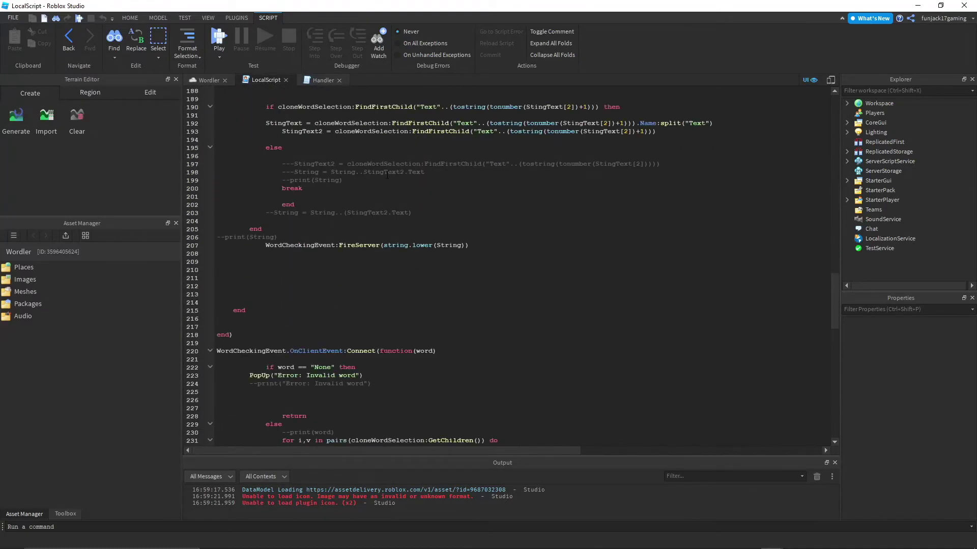
scroll(388, 176, "down", 3)
scroll(388, 176, "down", 2)
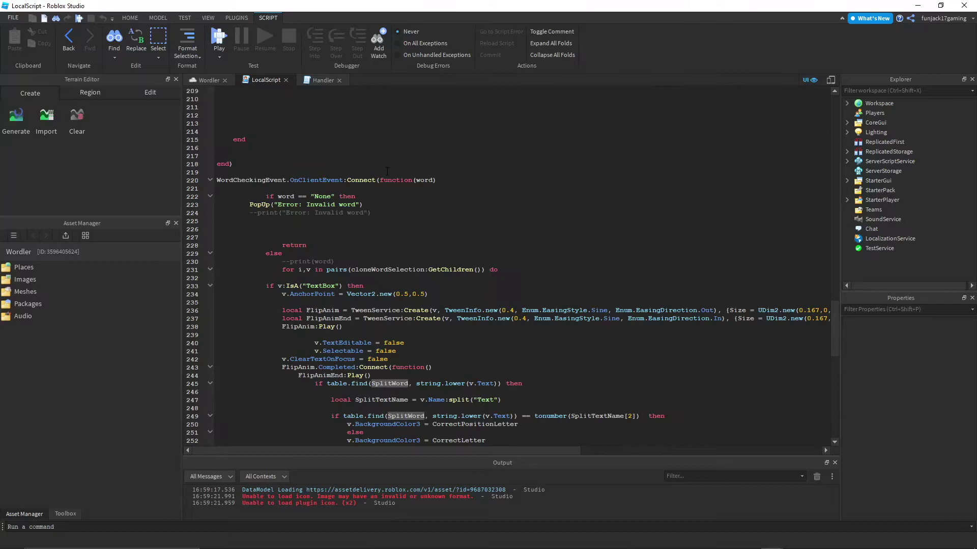
scroll(387, 174, "down", 1)
scroll(387, 174, "down", 1)
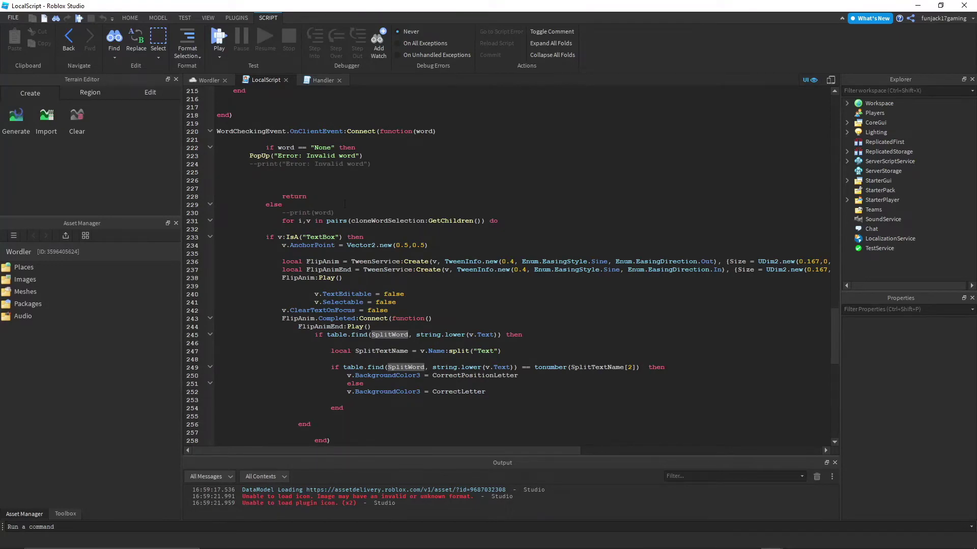
triple_click(305, 148)
left_click(306, 148)
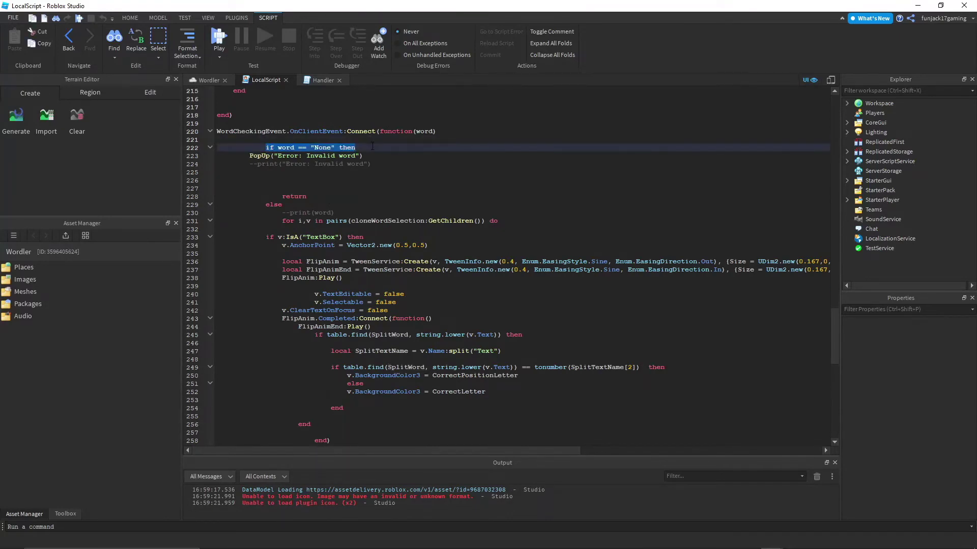
left_click(250, 172)
left_click(317, 80)
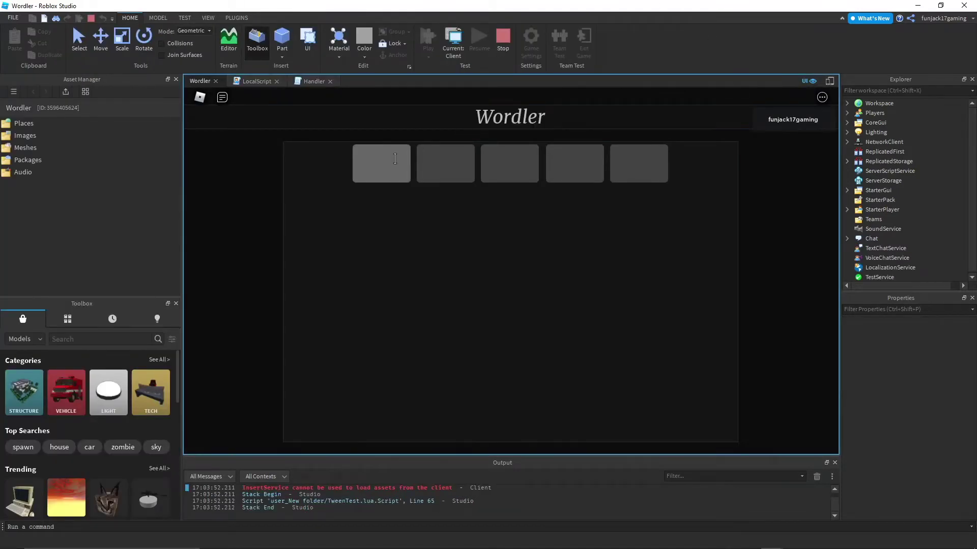
type("words")
Submit the guesses WORDS, SMILE, MEETS, GREAT, FILLS and FIVES, solving the word with FIVES.
key("Return")
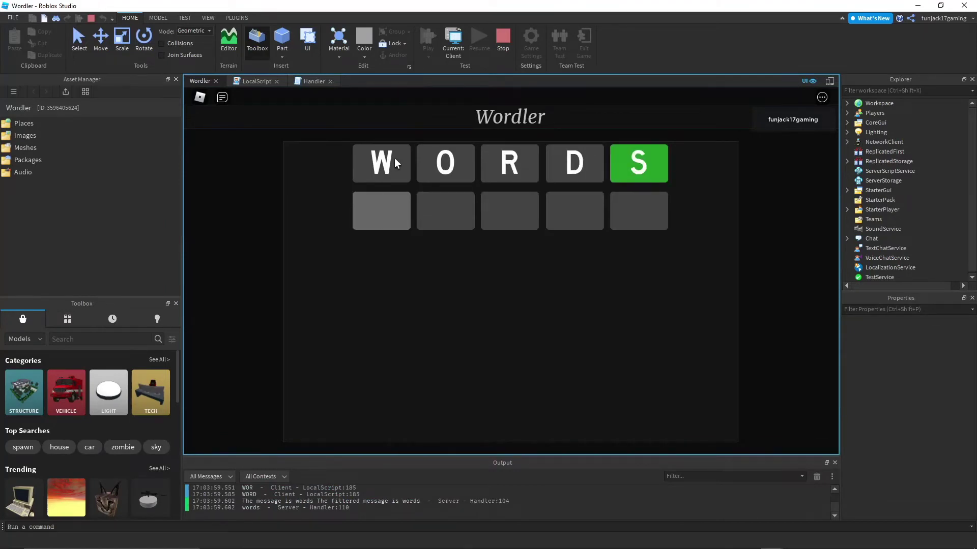
type("smile")
key("Return")
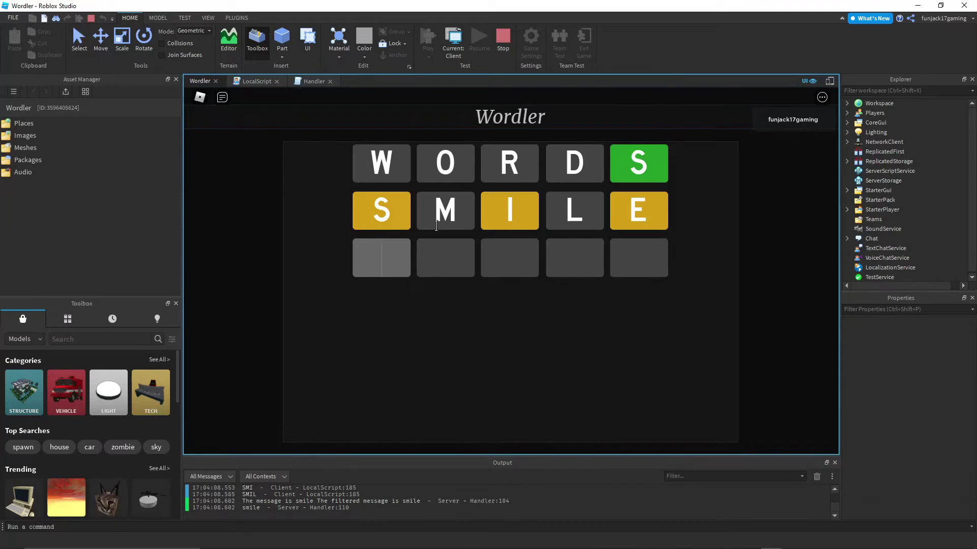
type("meets")
key("Return")
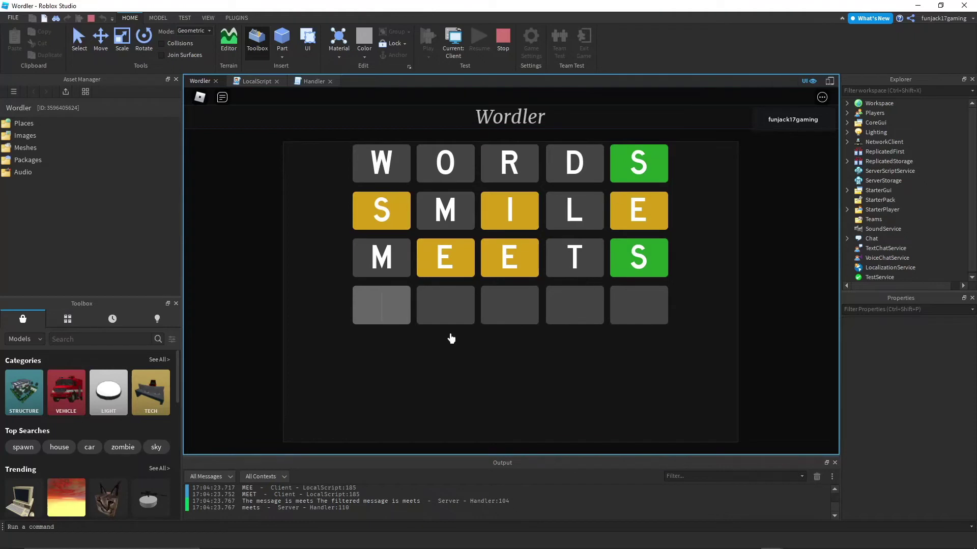
type("fee")
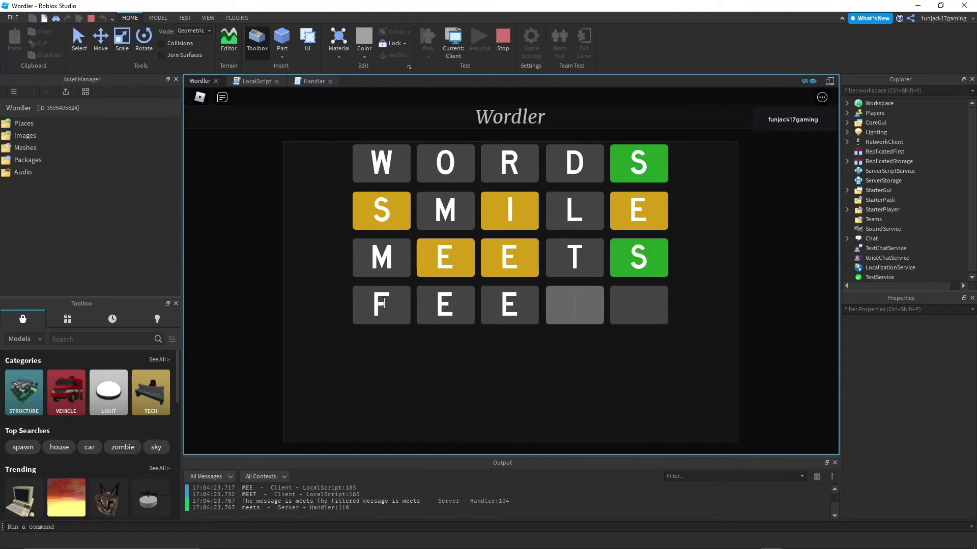
key("BackSpace")
key("BackSpace")
key("BackSpace")
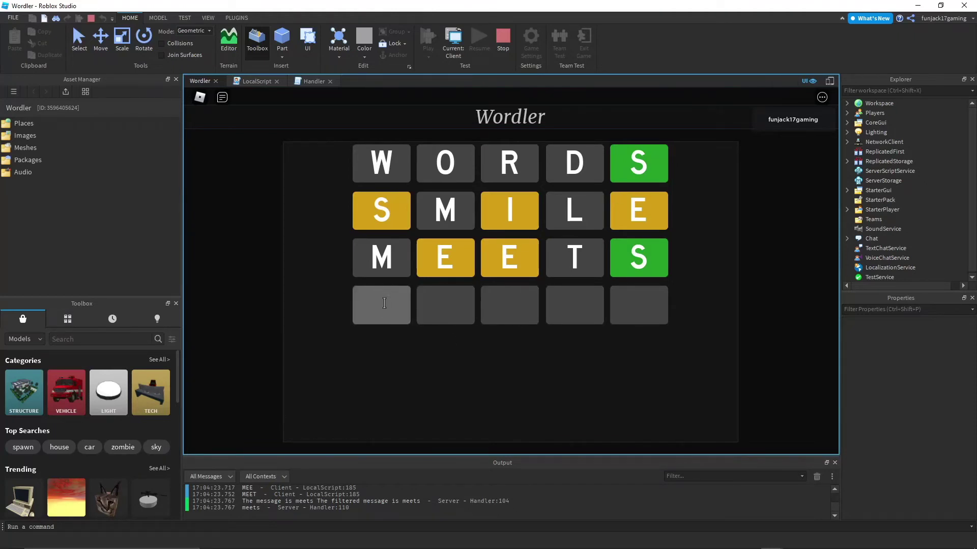
type("great")
key("Return")
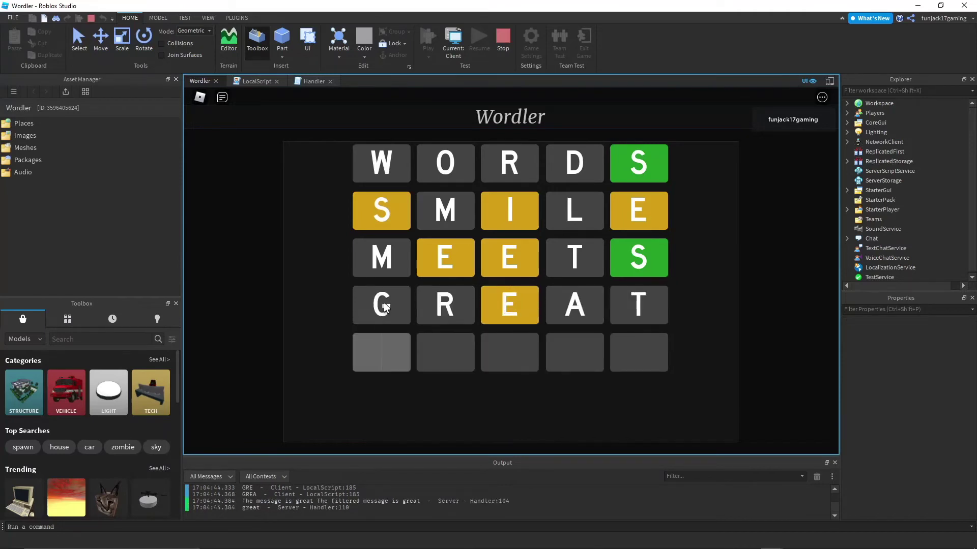
type("fil")
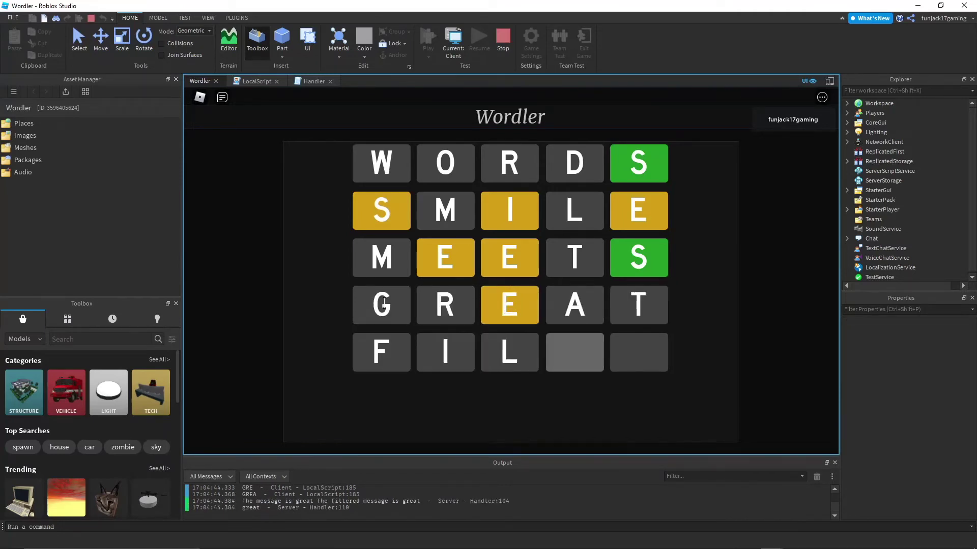
type("ls")
key("Return")
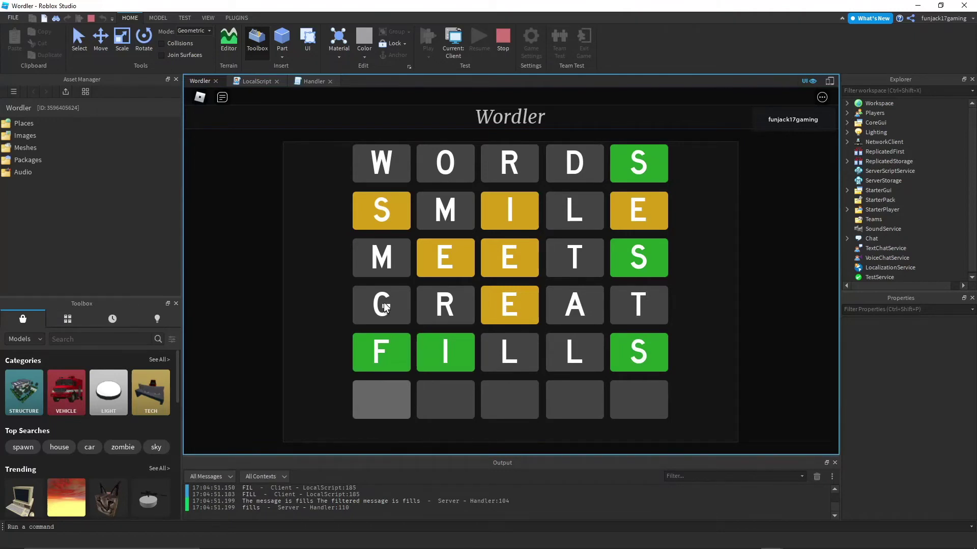
type("five")
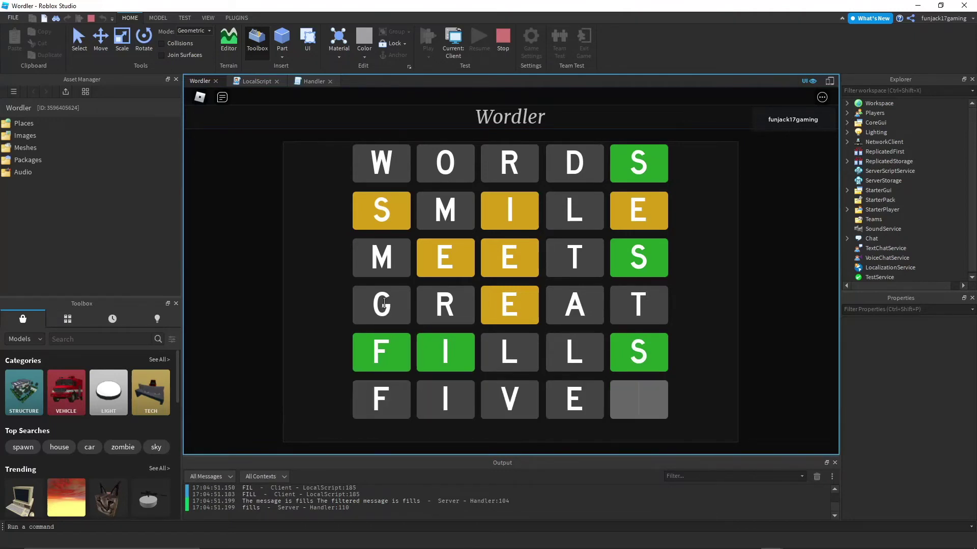
type("s")
key("Return")
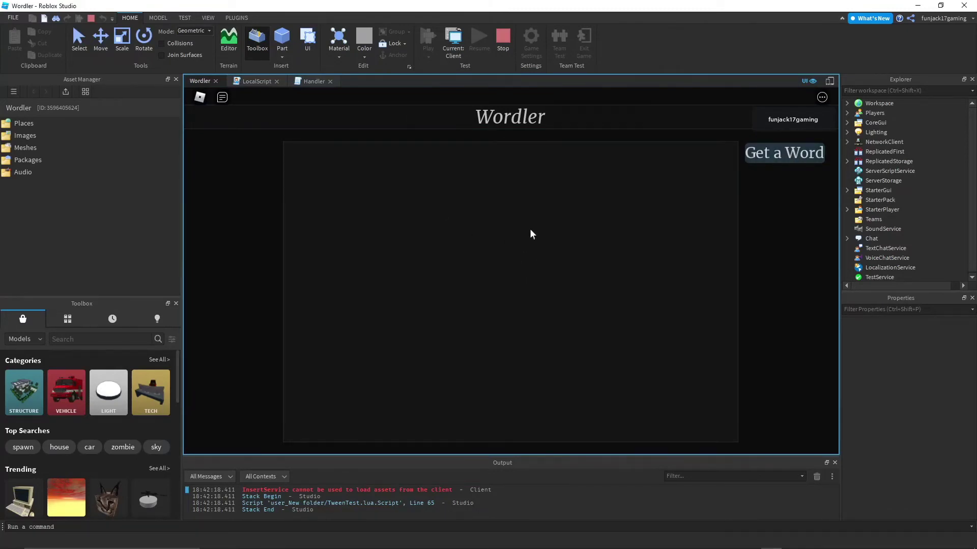
Get a new word, guess SHACK, try the four-letter MACK, then fetch another word.
left_click(822, 160)
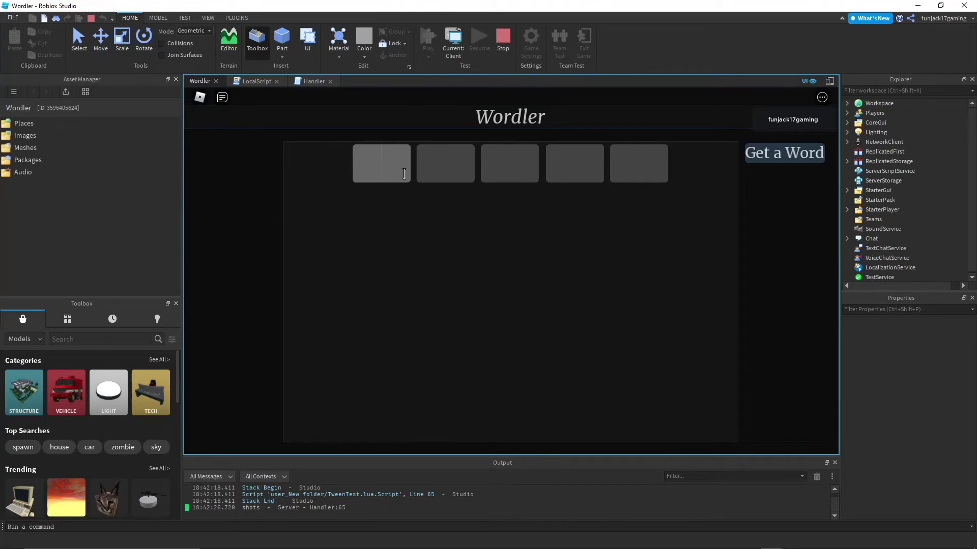
type("shack")
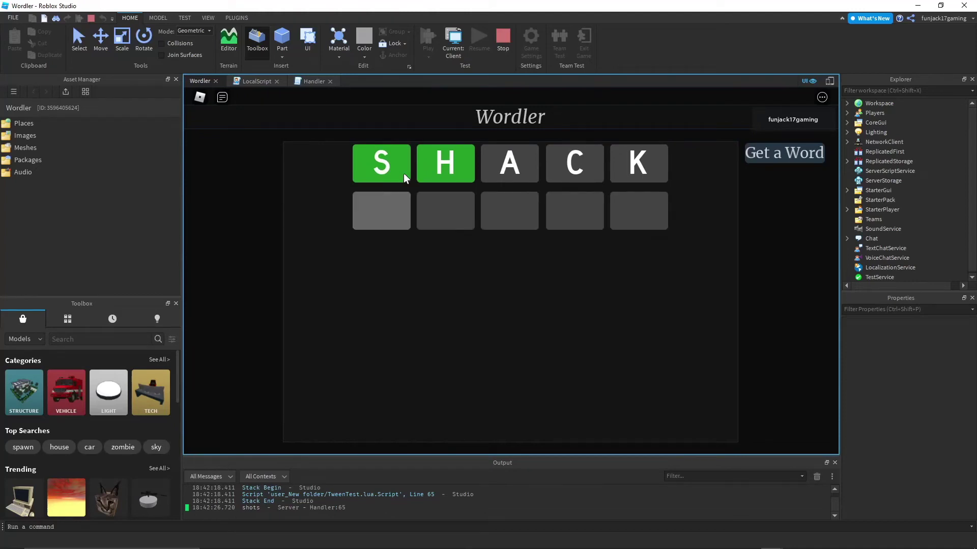
type("mack")
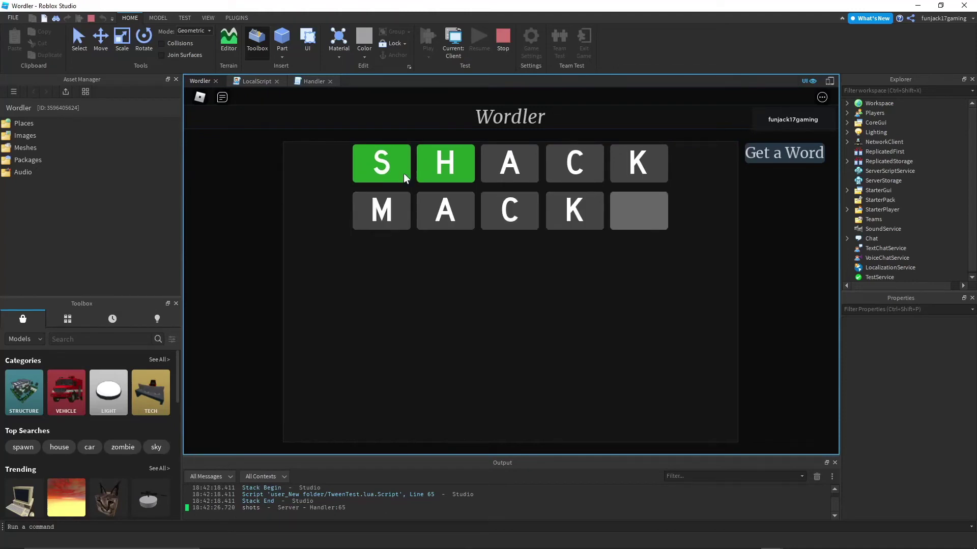
key("Return")
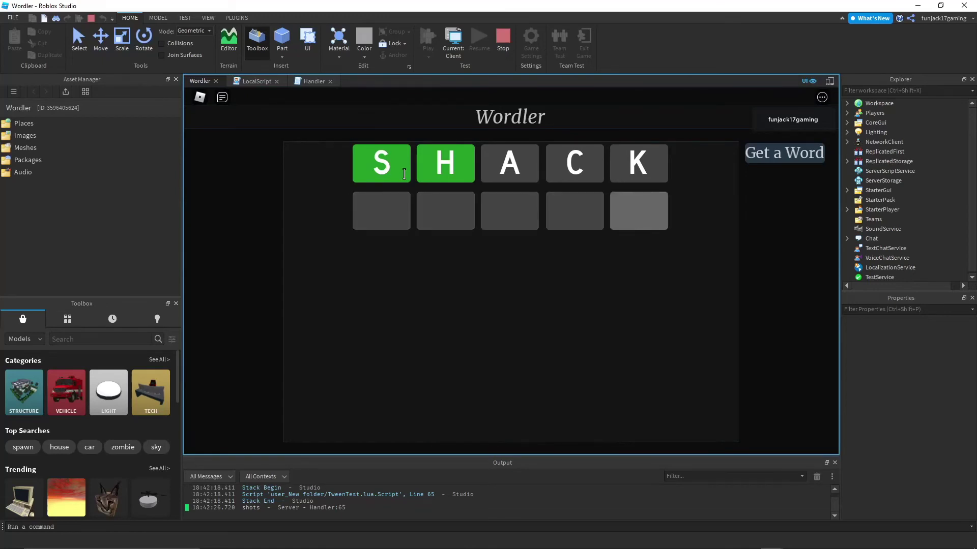
type("ma")
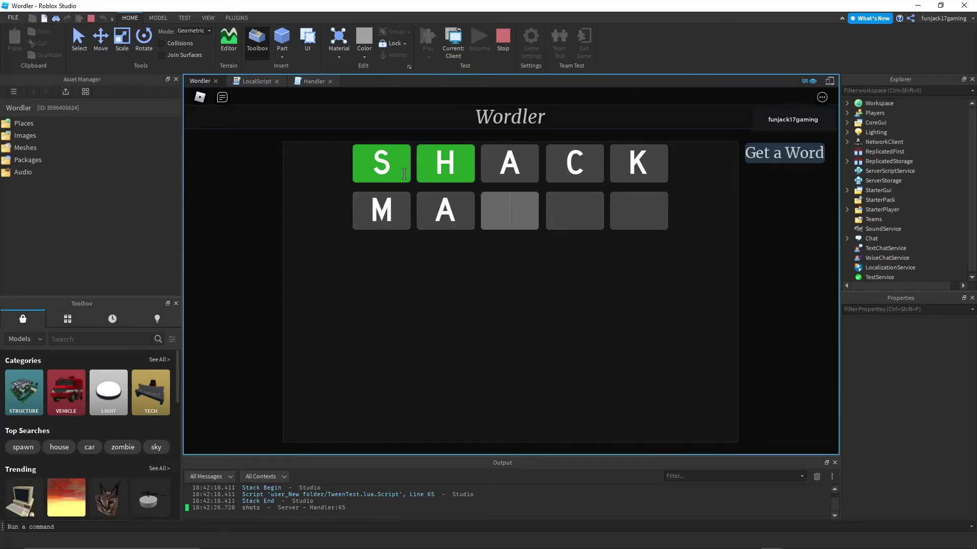
type("des")
left_click(755, 158)
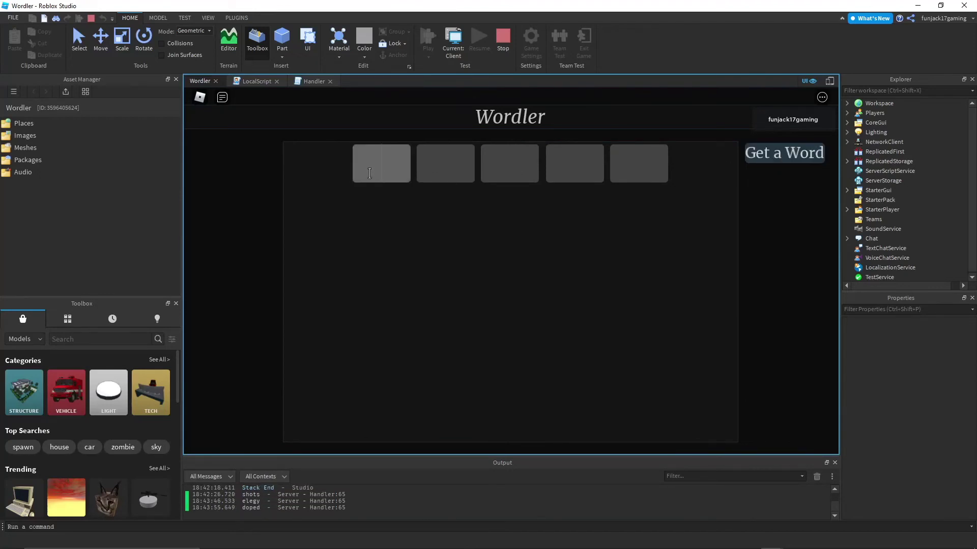
type("doped")
Submit the guesses DOPED, MAKES, HOSTS and WORDS, then walk the avatar on the baseplate.
key("Return")
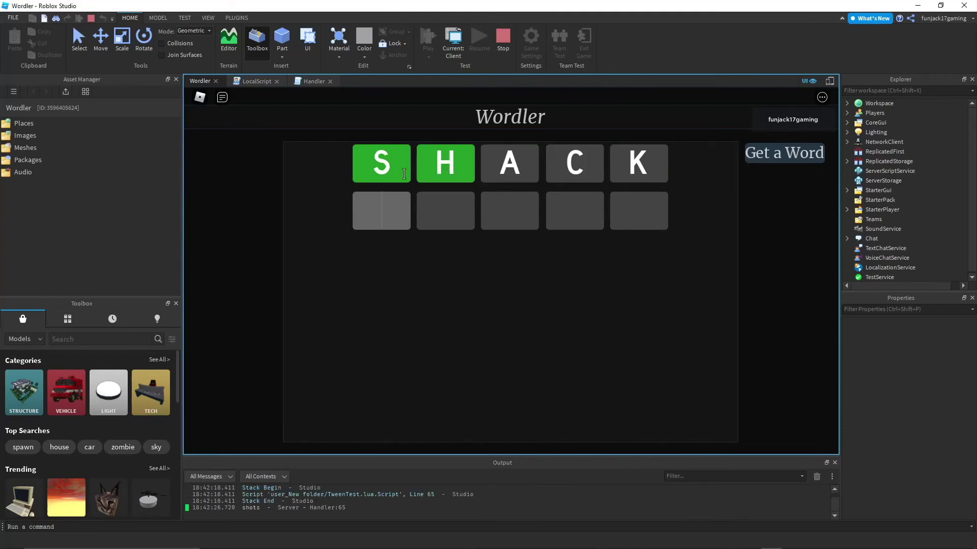
type("MAKES")
key("Return")
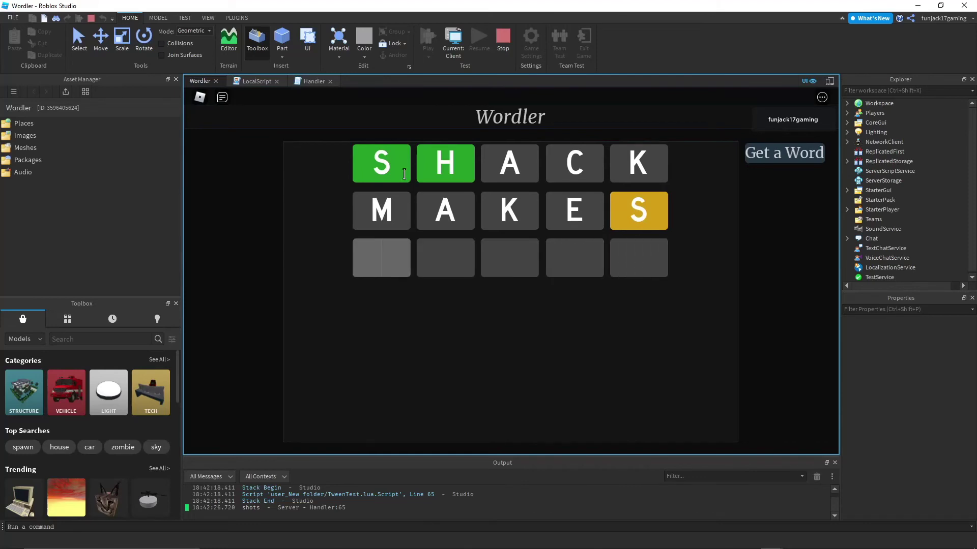
type("hosts")
key("Return")
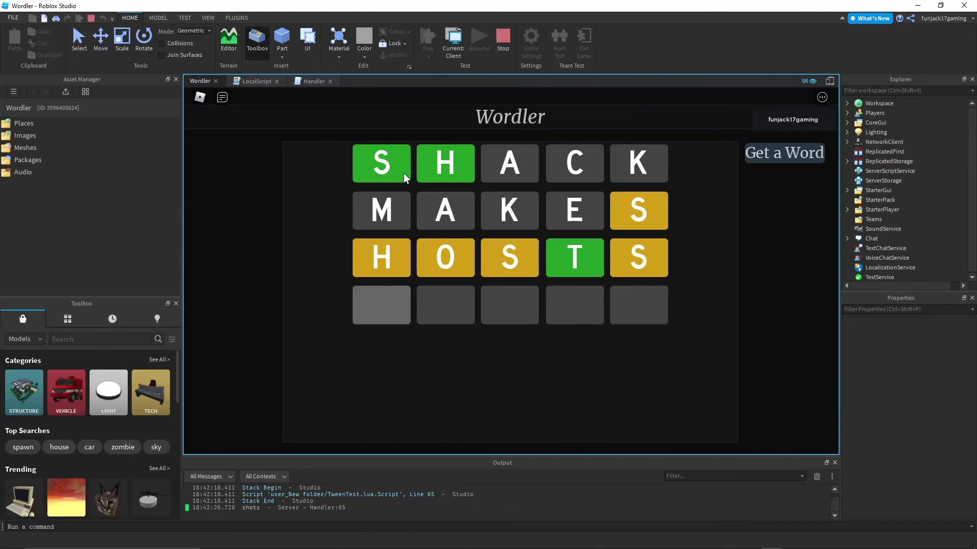
type("words")
key("Return")
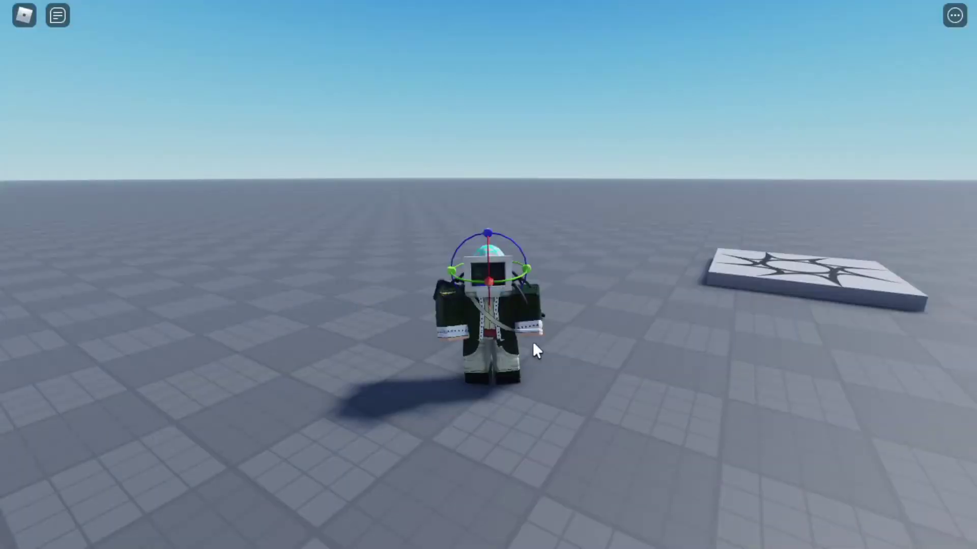
key("s")
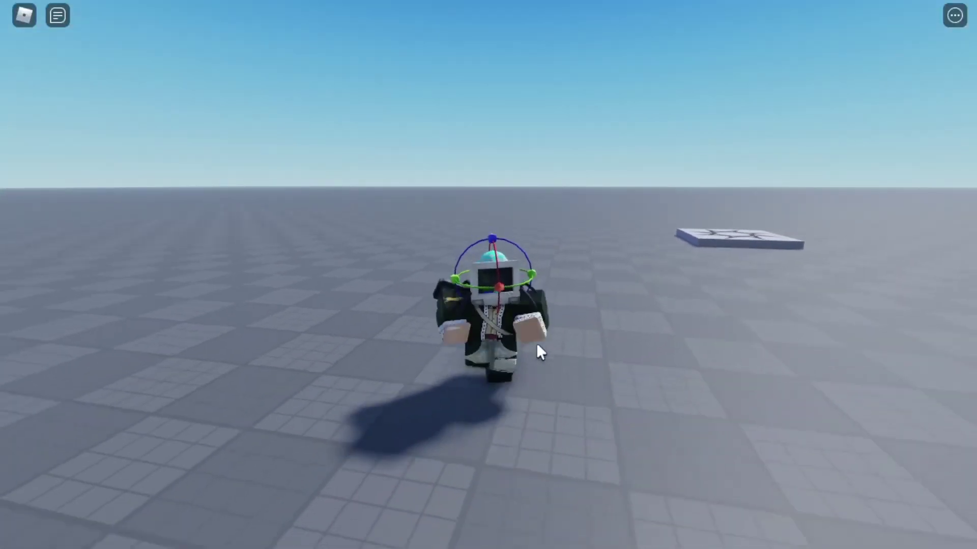
scroll(537, 343, "up", 5)
scroll(537, 343, "down", 5)
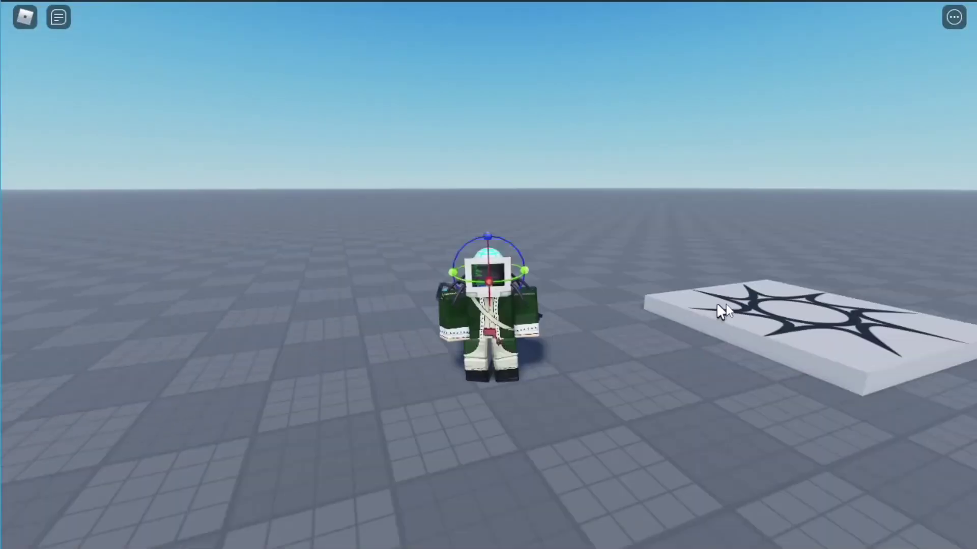
scroll(730, 303, "up", 3)
scroll(731, 303, "up", 2)
scroll(732, 303, "down", 4)
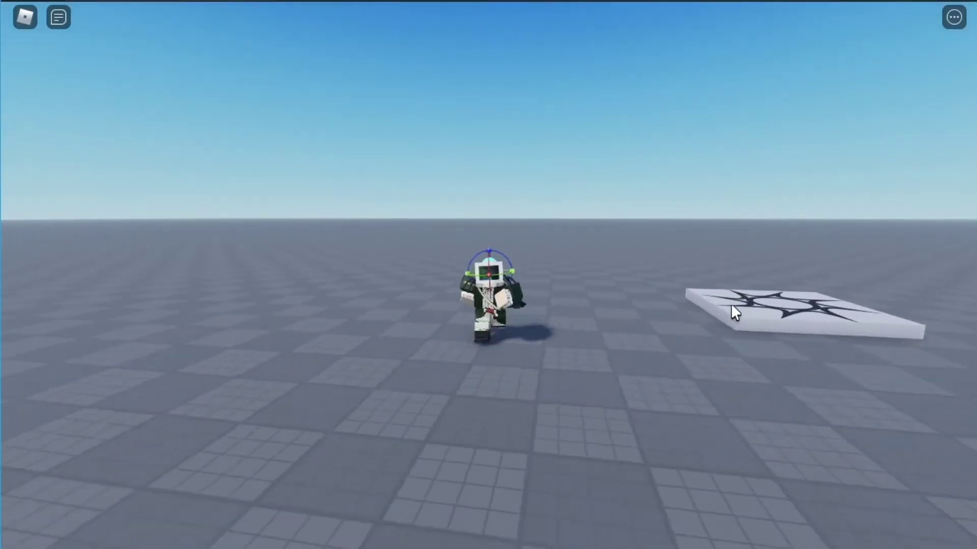
right_click_drag(730, 303, 732, 303)
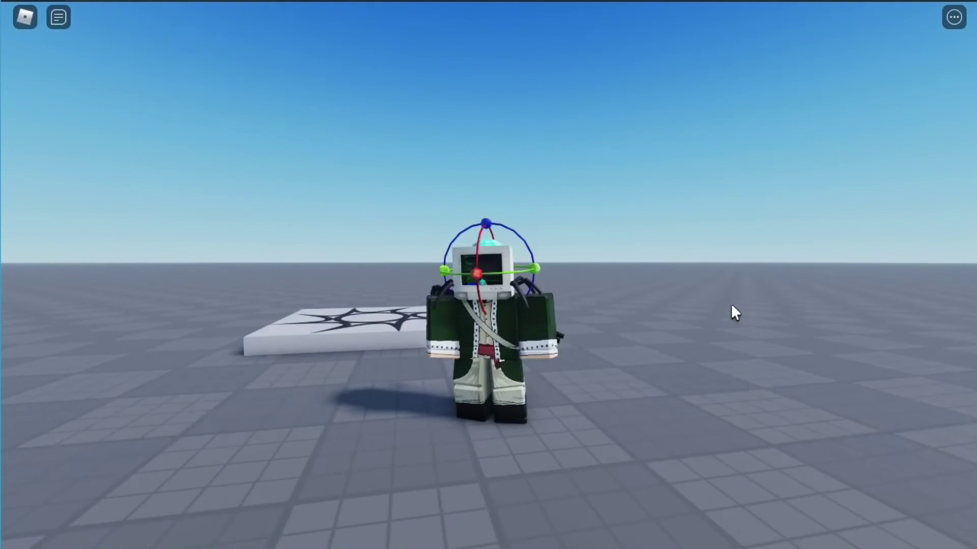
key("s")
scroll(731, 303, "down", 3)
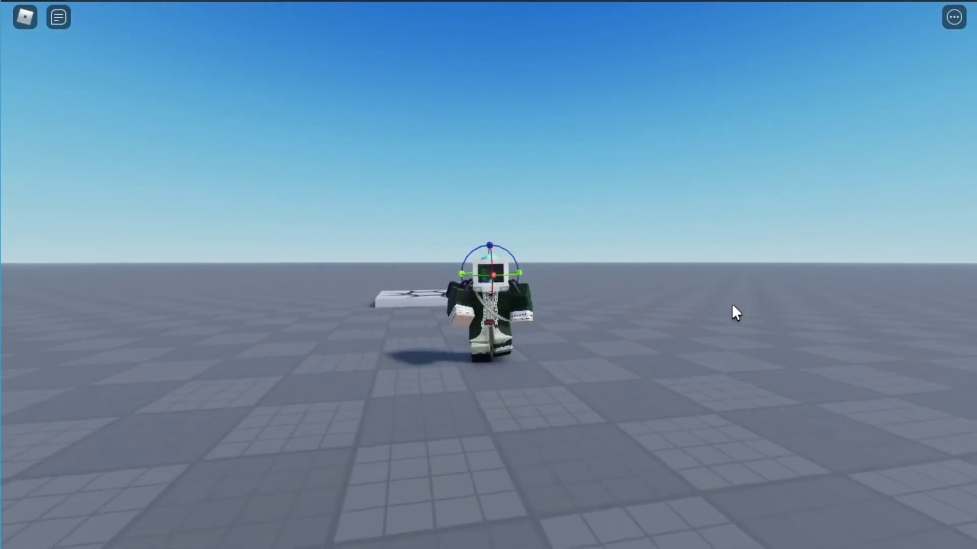
right_click_drag(732, 303, 732, 313)
key("s")
scroll(730, 303, "up", 2)
scroll(731, 304, "up", 2)
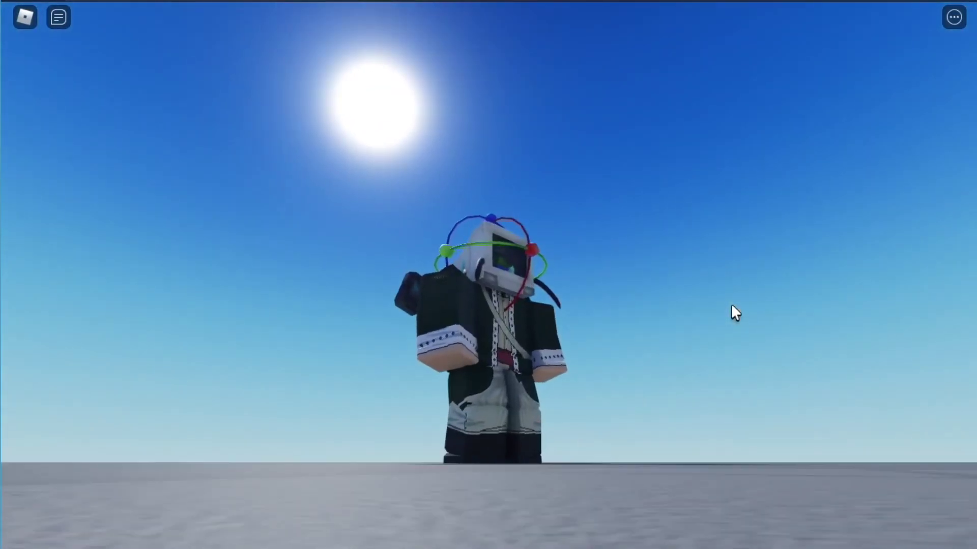
key("s")
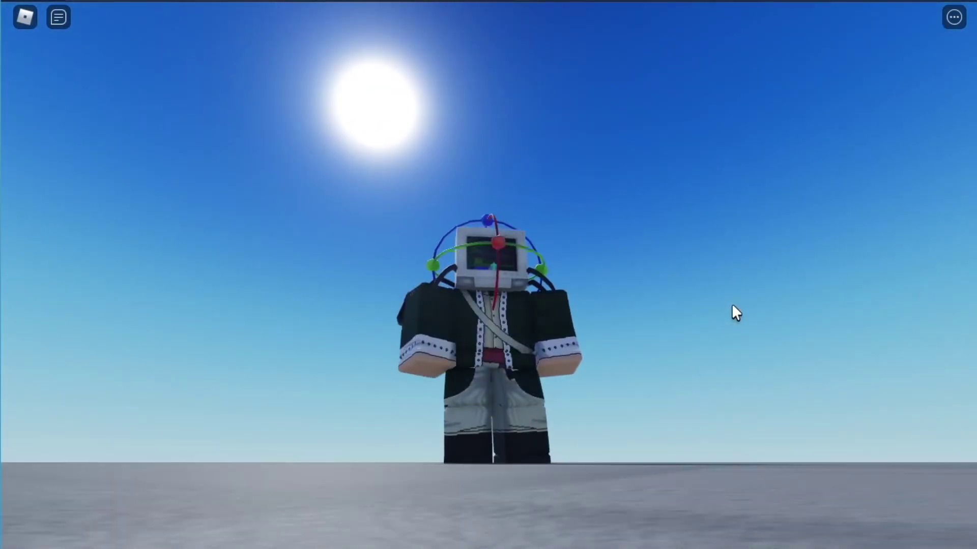